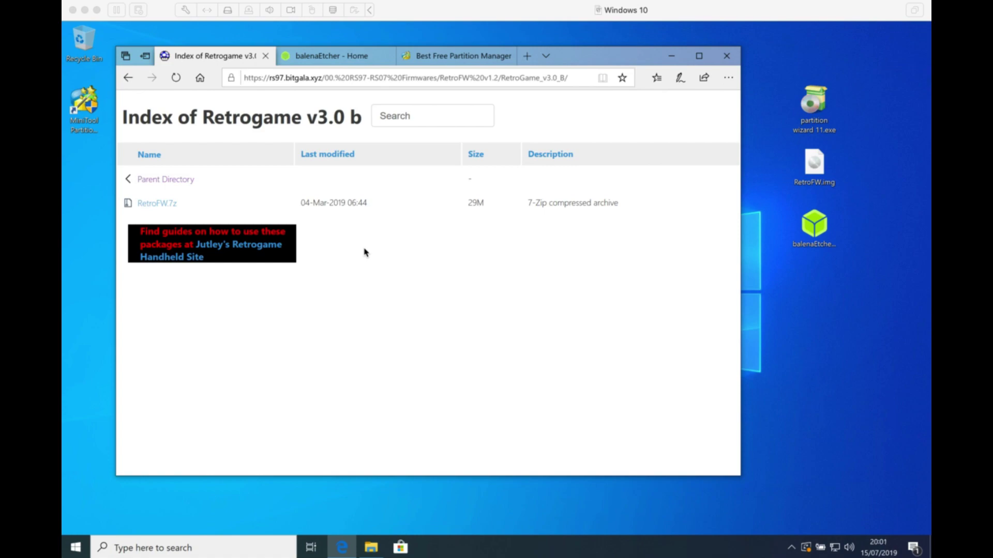
Go up three folder levels from Retrogame v3.0 to the rs97.bitgala.xyz top-level index
left_click(154, 180)
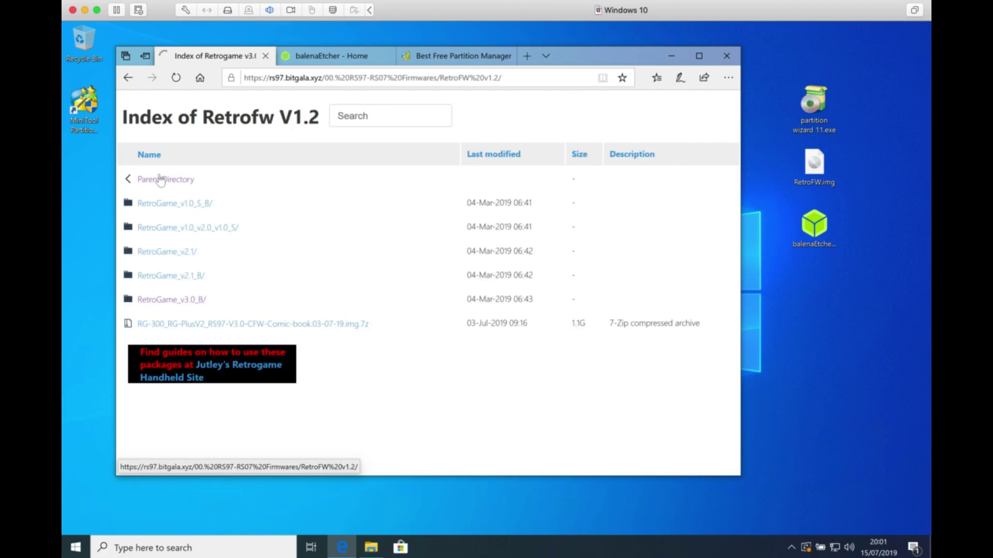
left_click(161, 179)
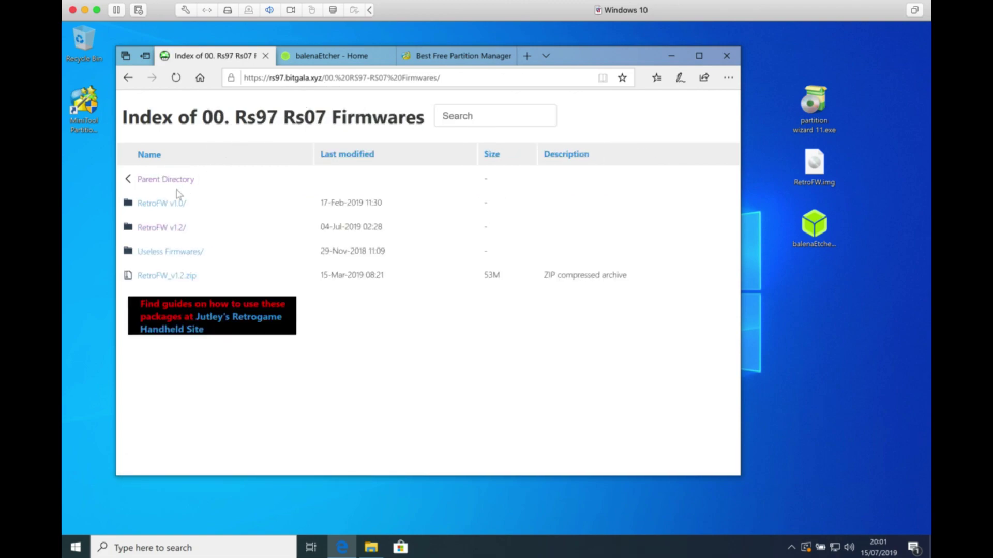
left_click(171, 181)
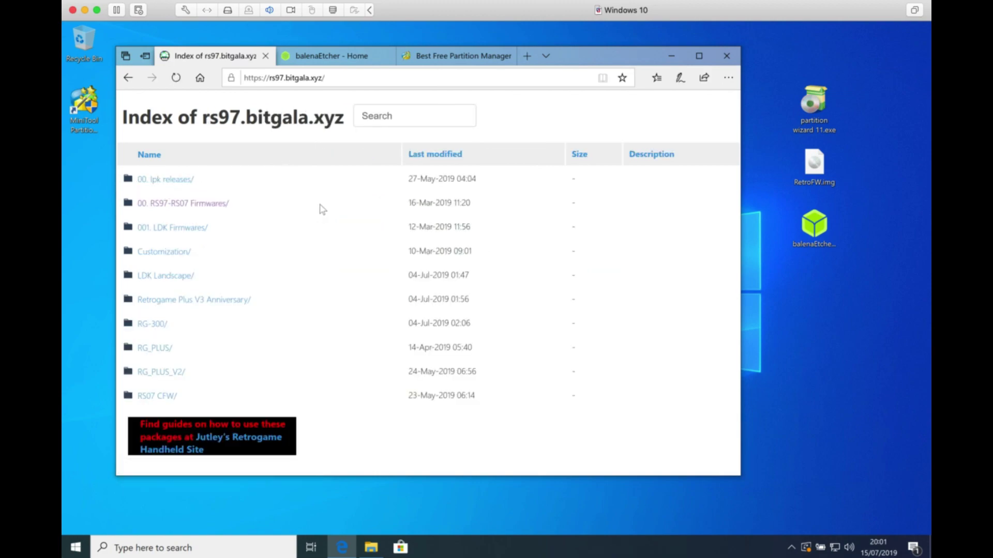
Browse into 00. RS97-RS07 Firmwares, RetroFW v1.2, RetroGame_v3.0_B, then switch to balenaEtcher's home page
left_click(220, 205)
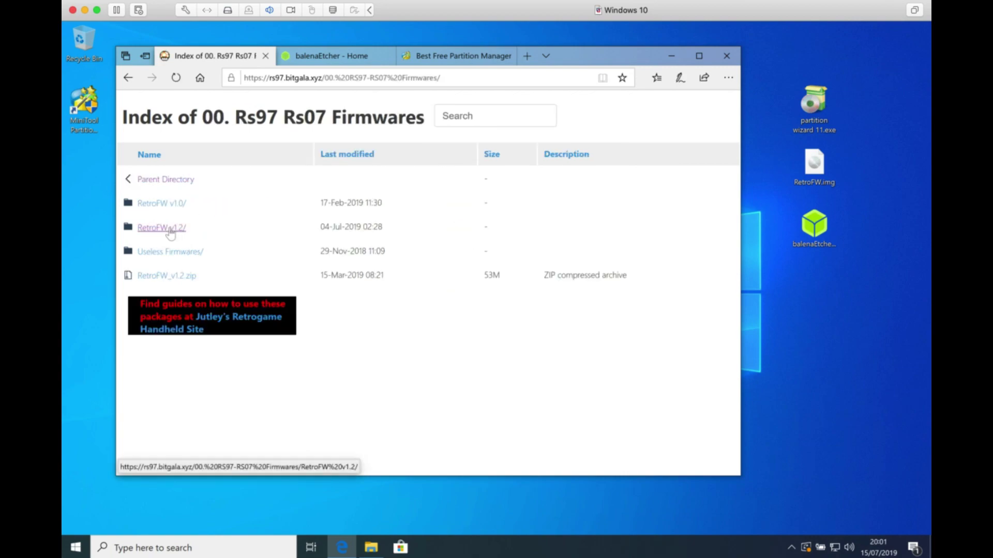
left_click(169, 233)
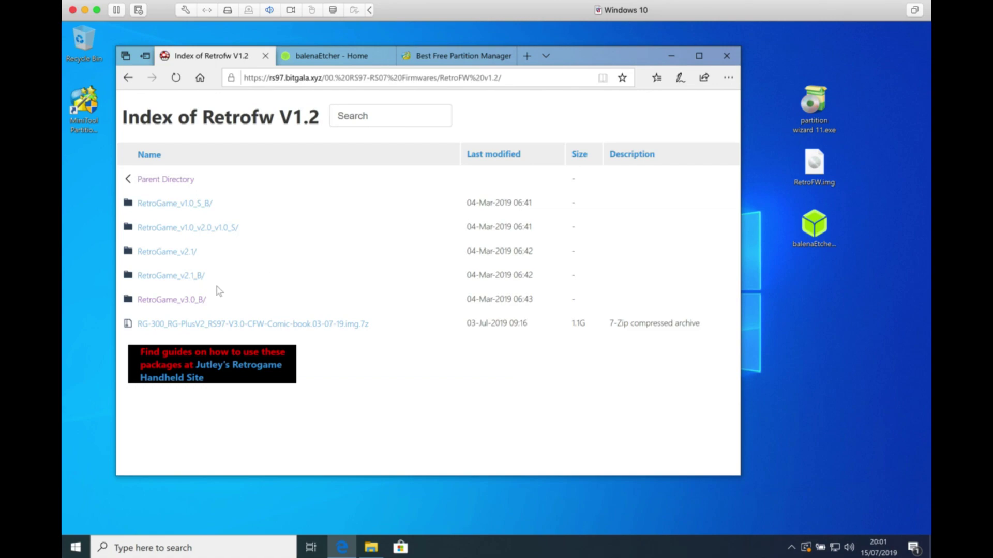
left_click(194, 300)
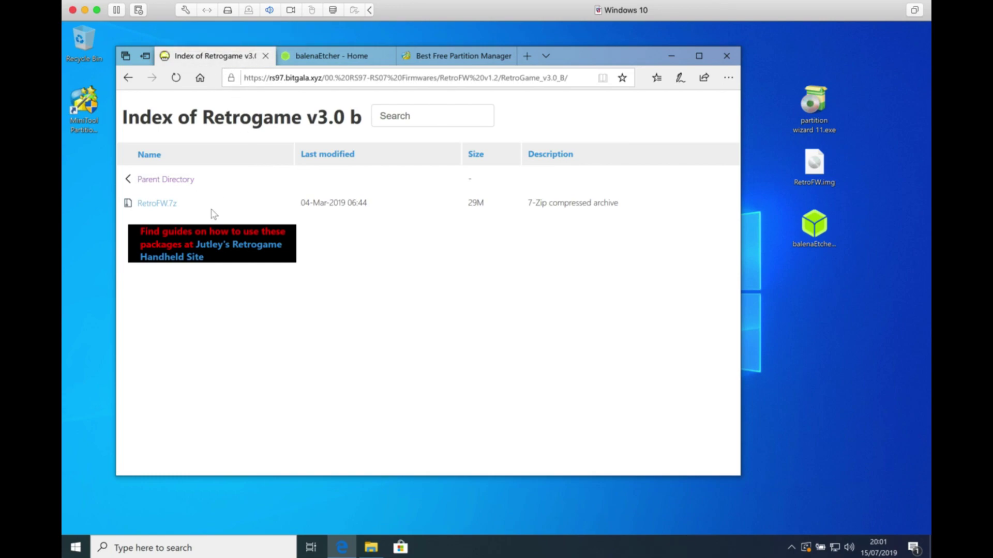
left_click(335, 59)
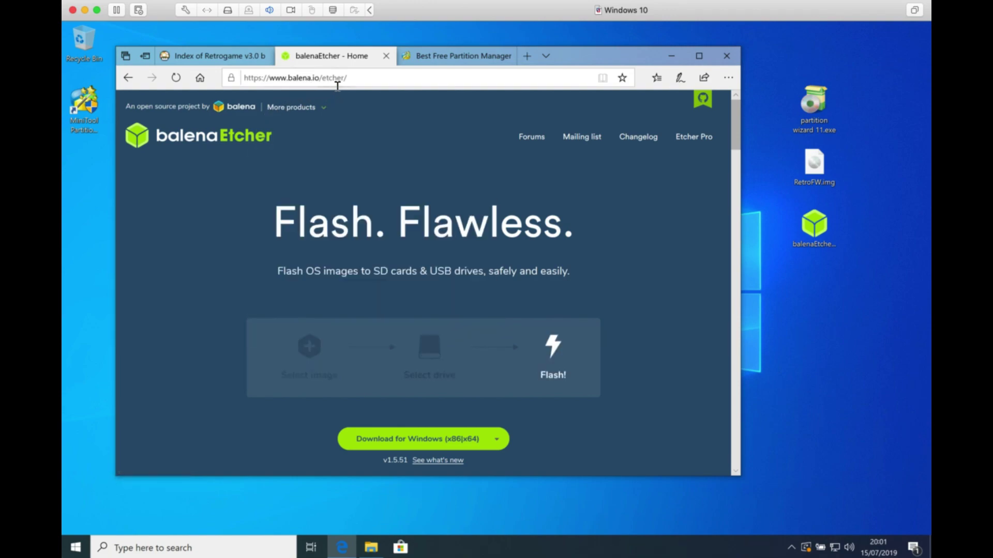
List the available Etcher download builds, then switch to the MiniTool partition manager page
scroll(681, 272, "down", 5)
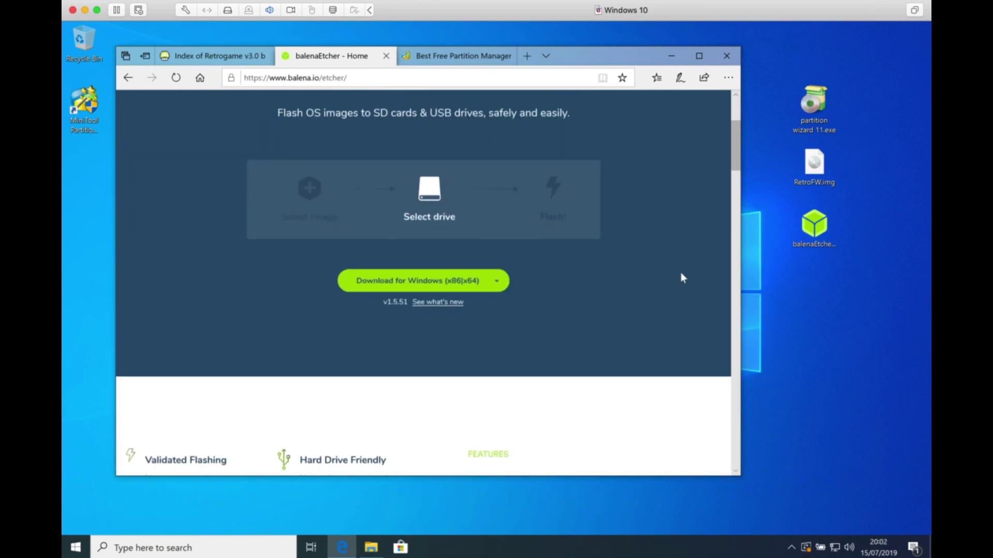
left_click(496, 213)
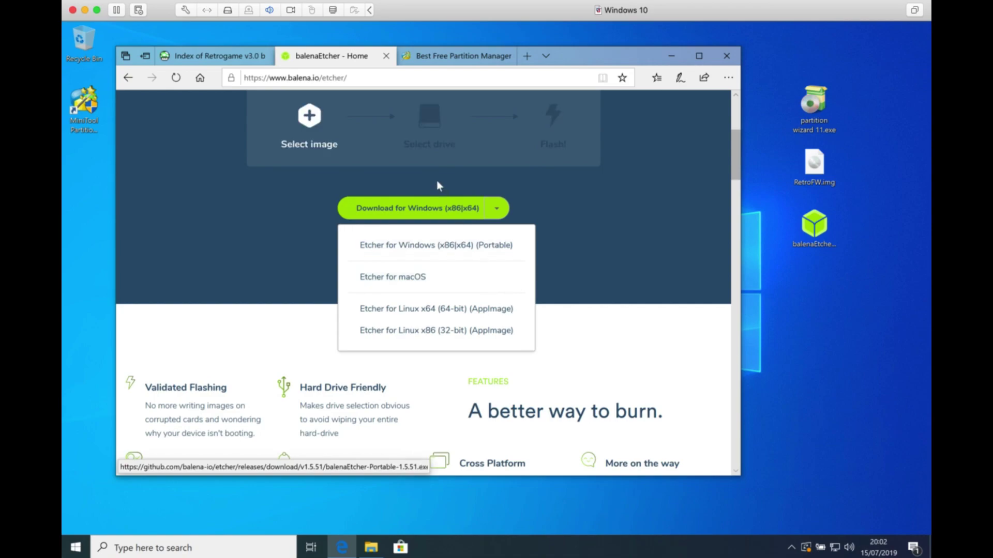
left_click(453, 56)
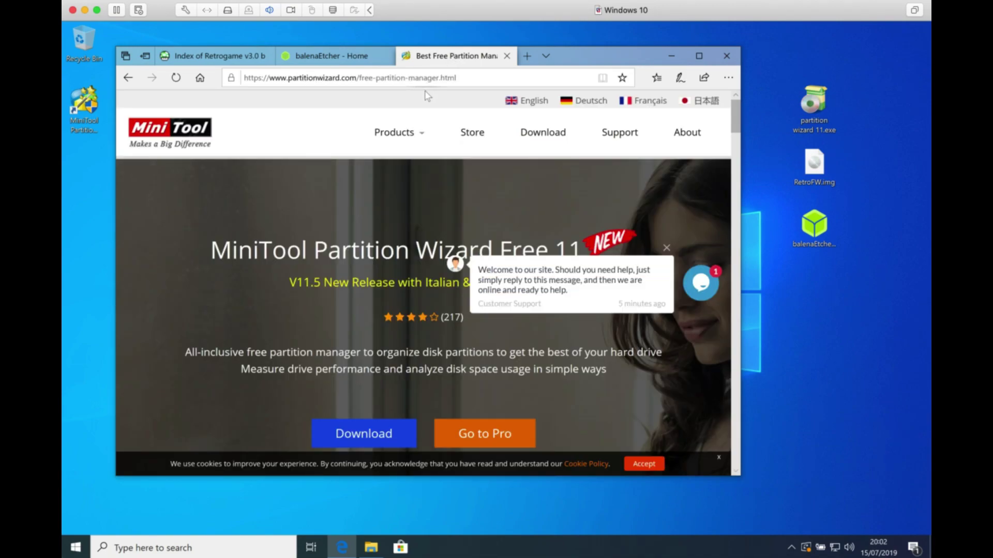
Scroll through the MiniTool Partition Wizard Free 11 page to review its V11.5 details
mouse_move(420, 136)
scroll(399, 297, "down", 3)
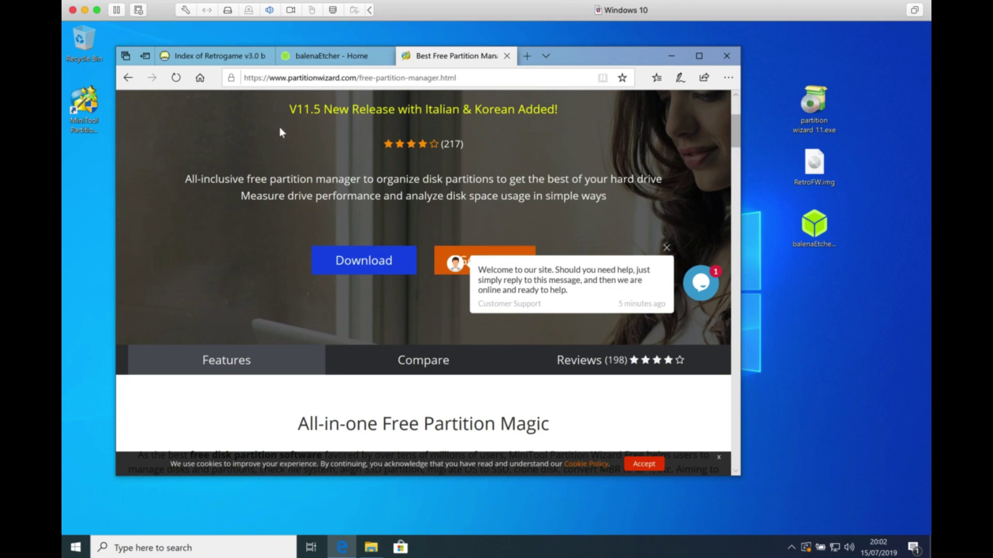
Close Edge with all its tabs and launch balenaEtcher from the desktop
left_click(725, 60)
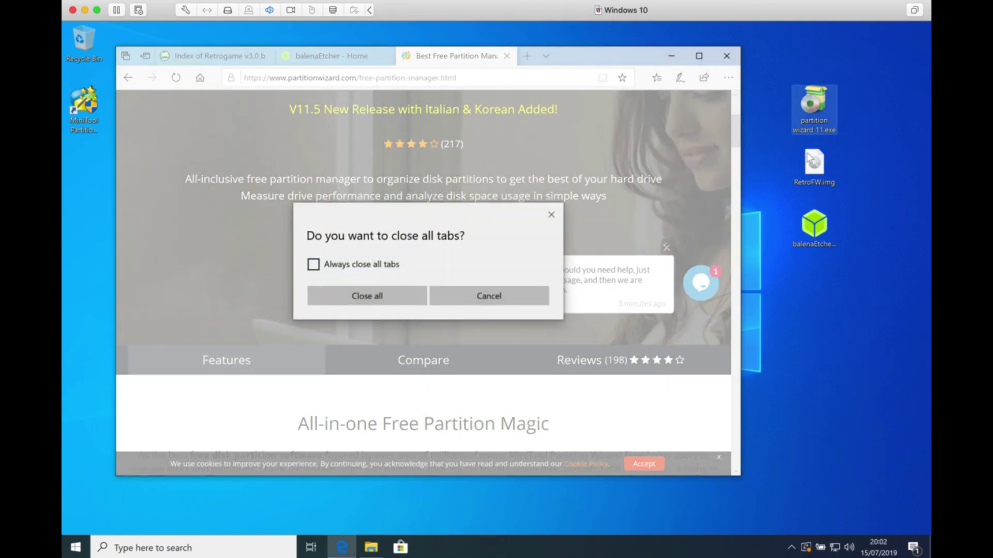
left_click(380, 304)
double_click(822, 230)
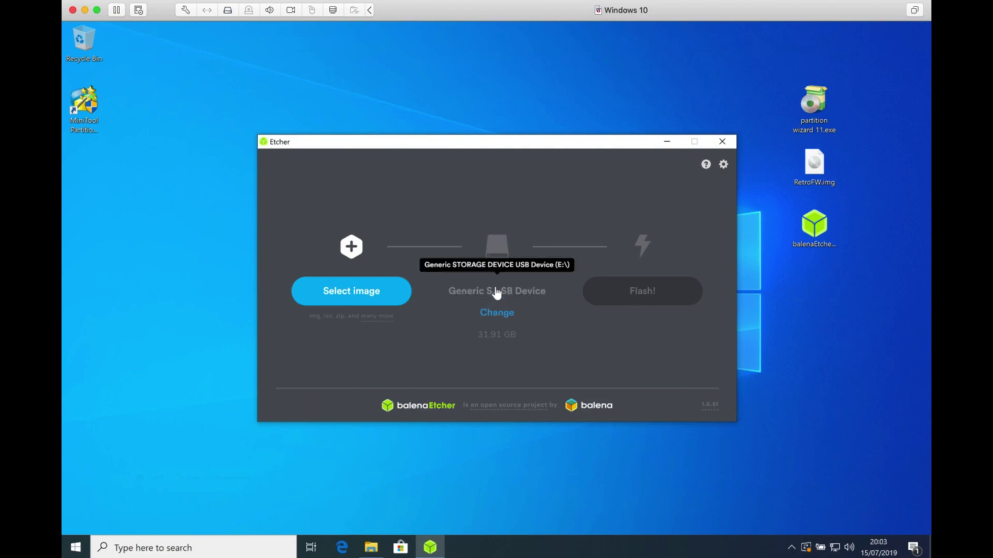
Select RetroFW.img (1.07 GB) as the image to flash
left_click(375, 300)
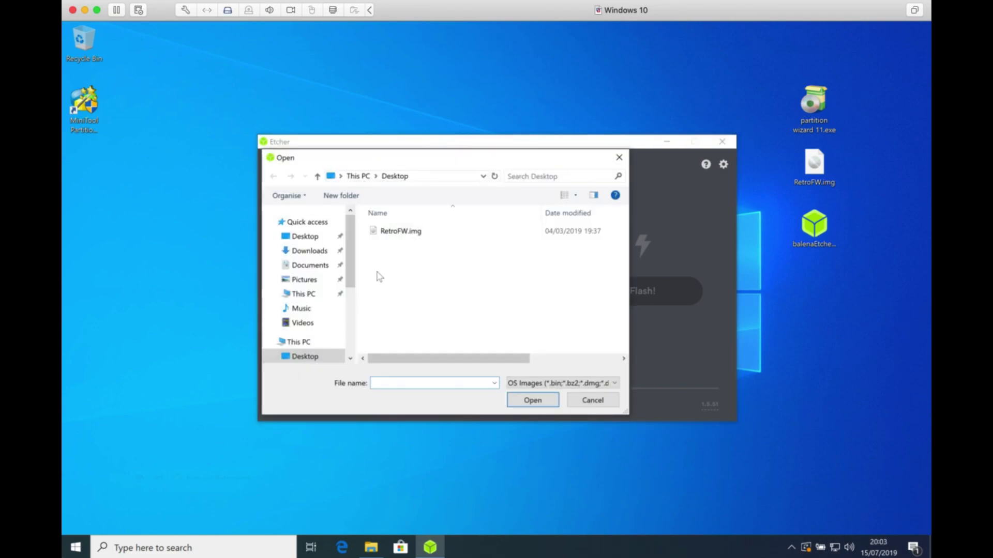
left_click(408, 234)
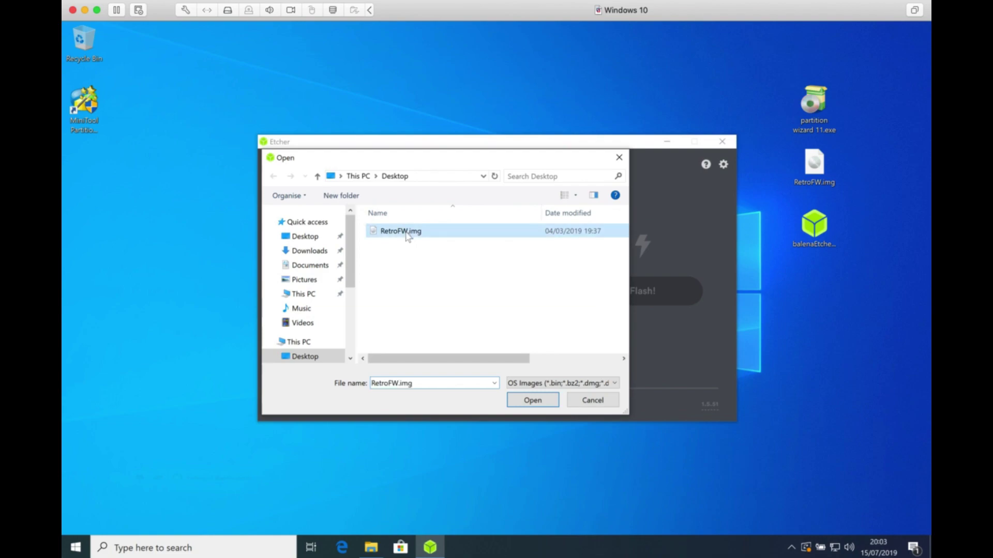
left_click(533, 401)
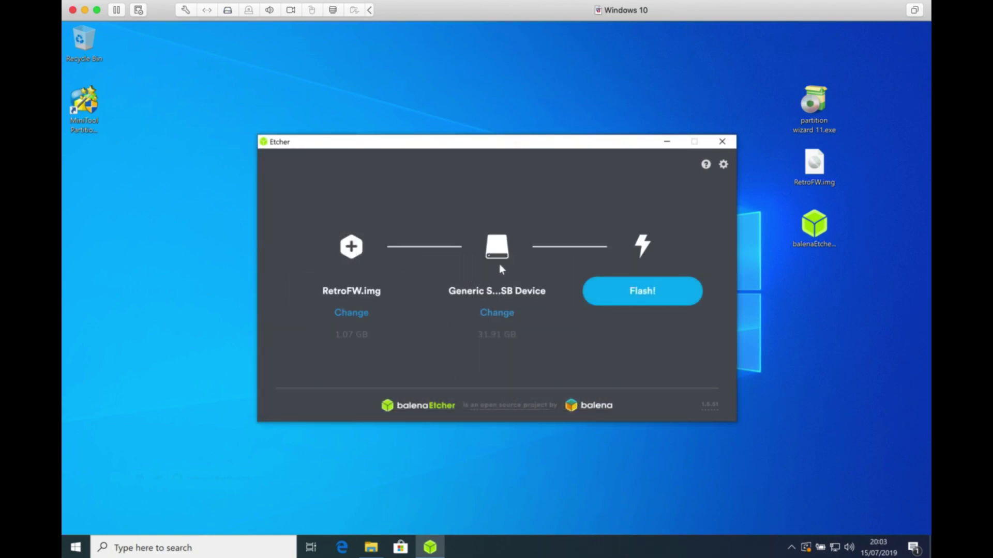
Flash RetroFW.img to the 31.91 GB card, approving the administrator permission prompt
left_click(655, 293)
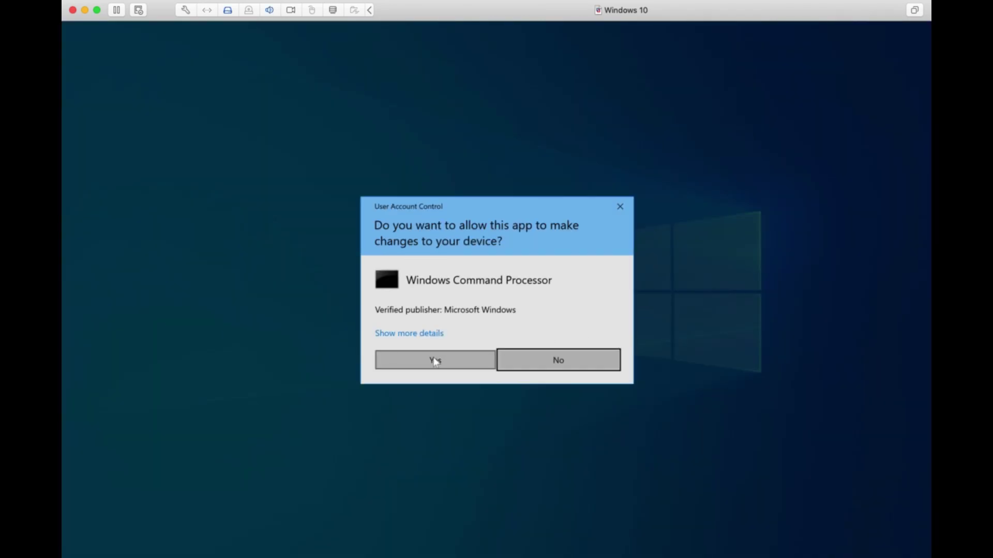
left_click(435, 362)
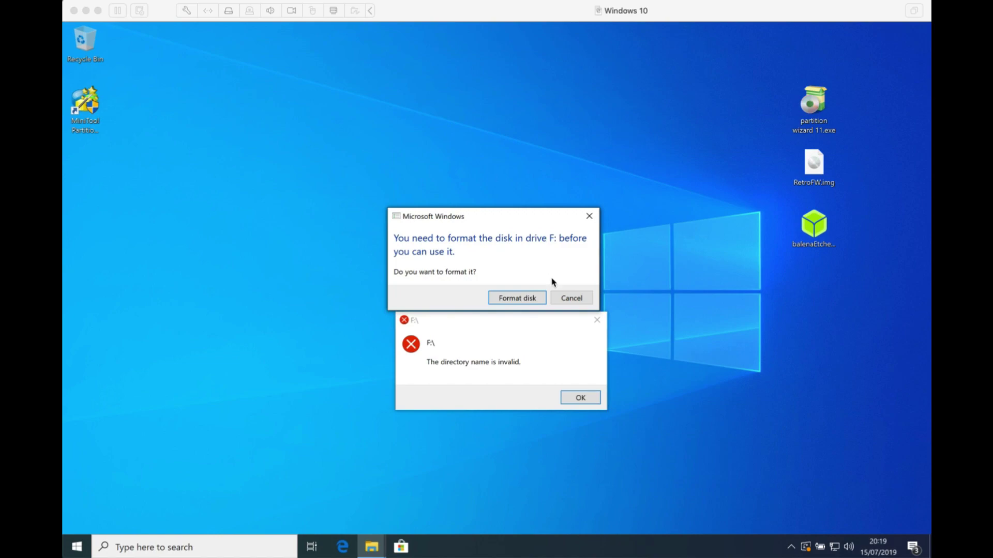
Dismiss the format and invalid-directory prompts for drives F and E, then open File Explorer
left_click(592, 302)
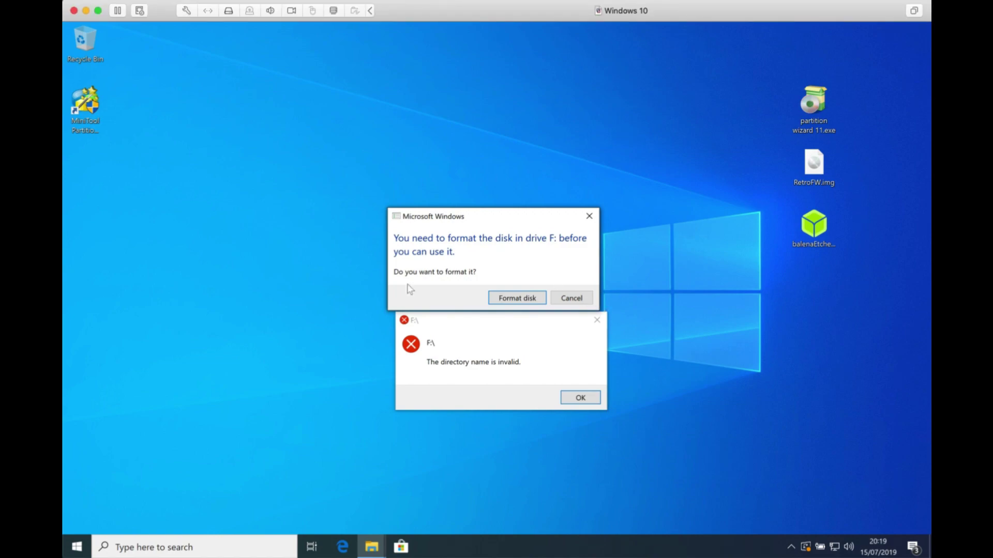
left_click(571, 300)
left_click(574, 296)
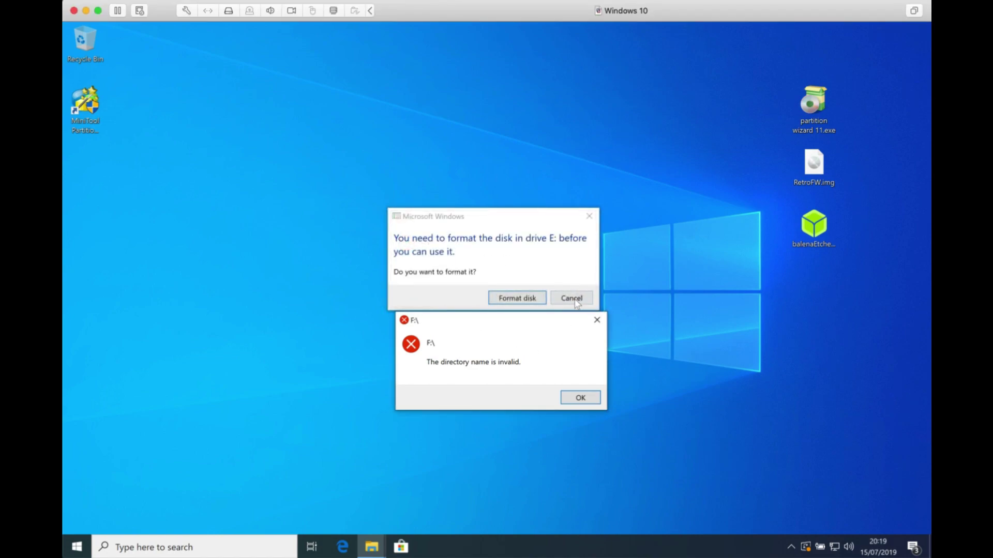
left_click(573, 299)
left_click(596, 320)
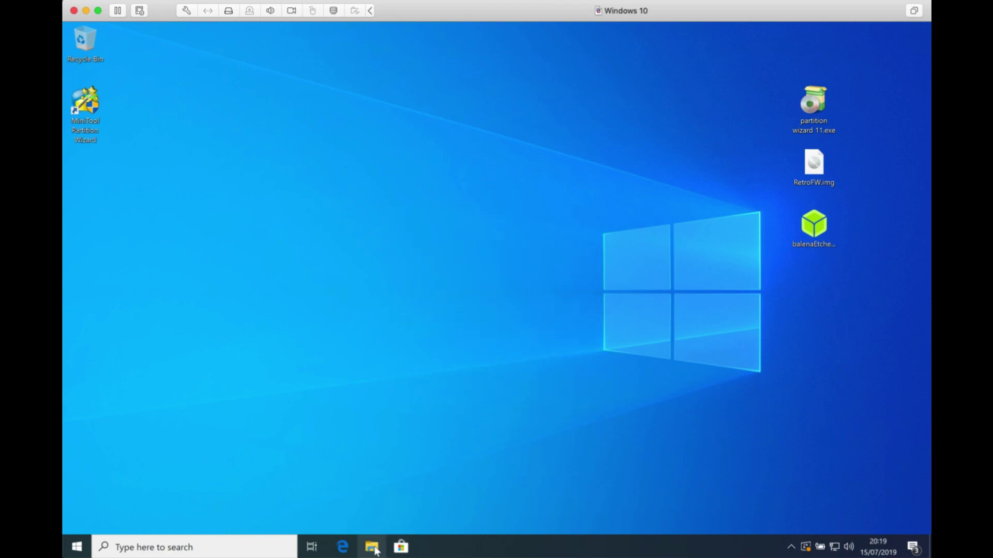
left_click(372, 547)
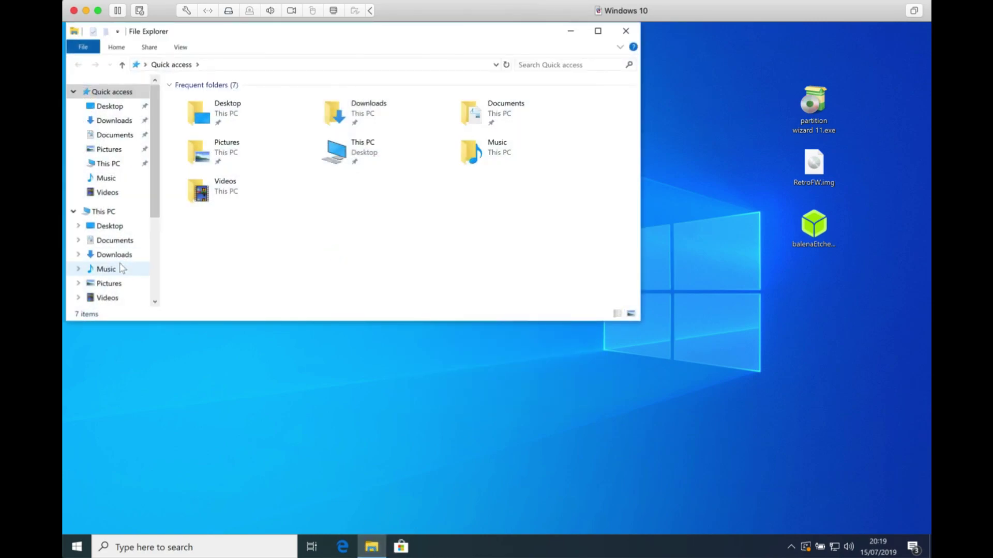
scroll(120, 266, "down", 3)
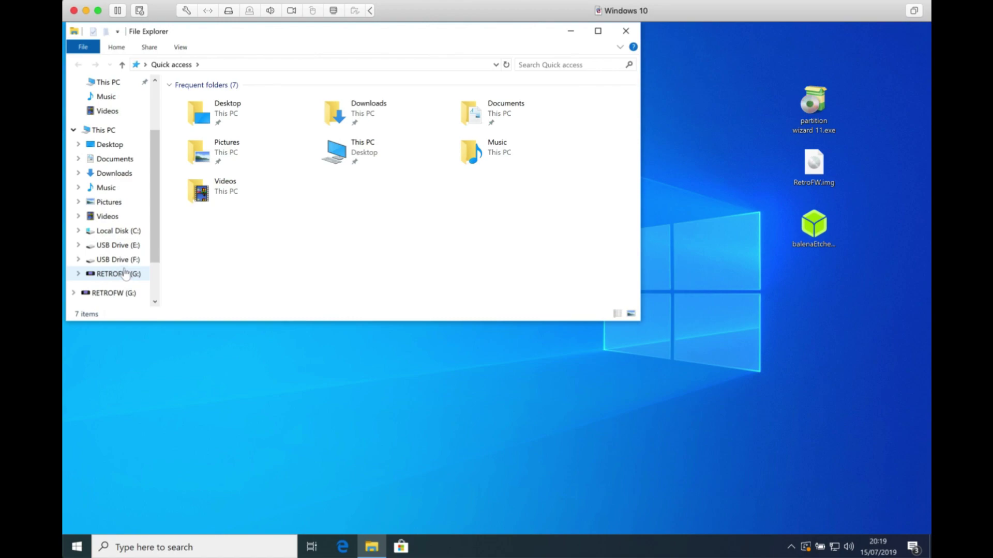
Check RETROFW (G:) properties showing 630 MB FAT32, then close the dialog and Explorer
left_click(125, 274)
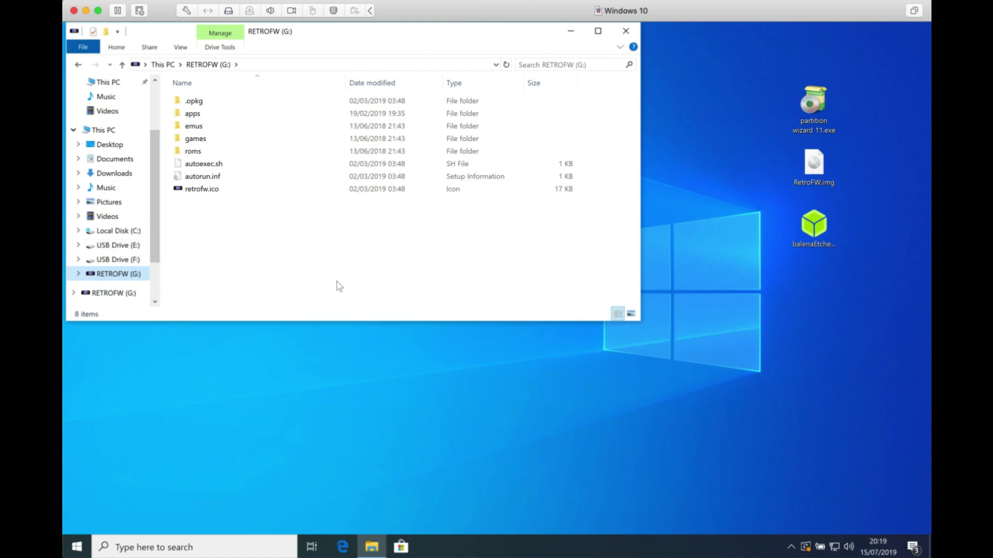
right_click(118, 275)
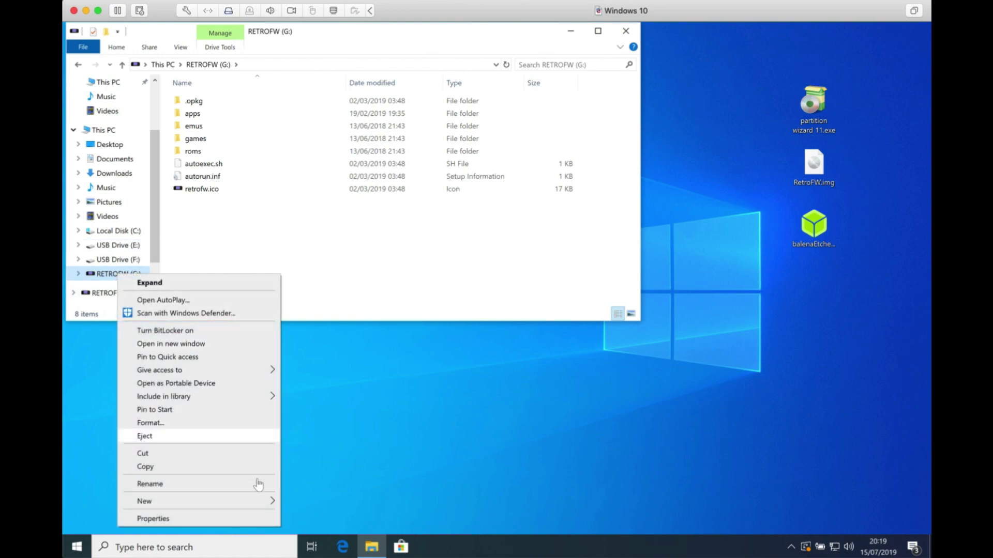
left_click(179, 517)
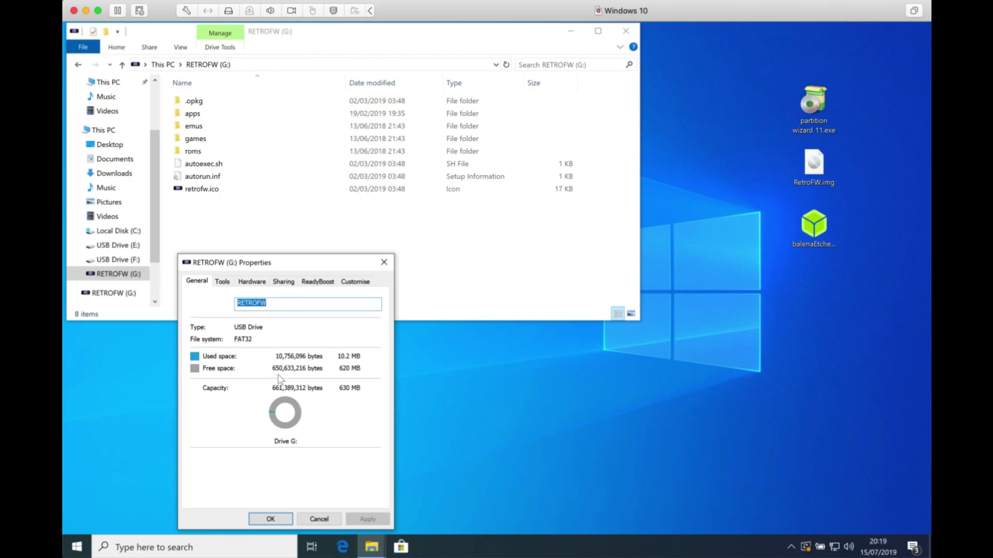
left_click(385, 263)
left_click(625, 31)
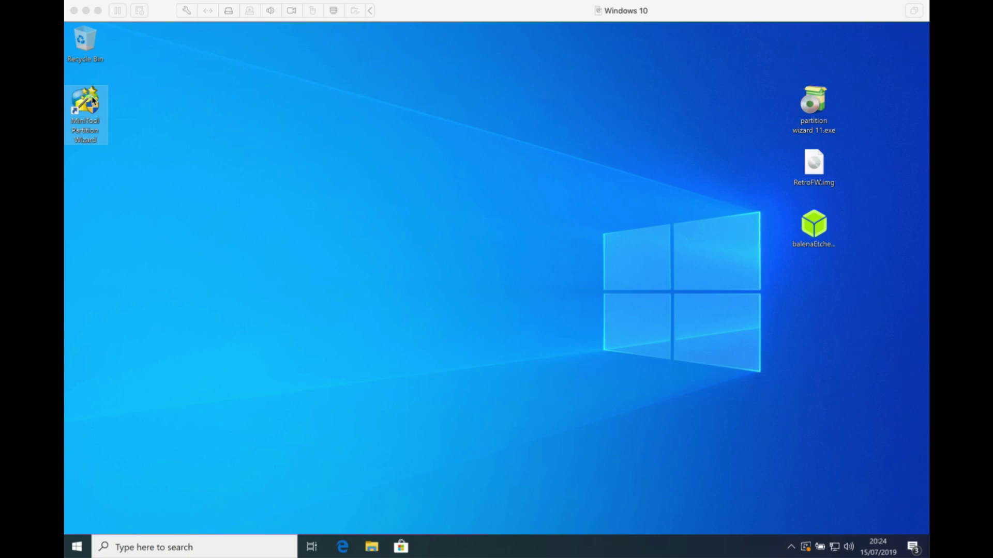
Launch MiniTool Partition Wizard as administrator, declining the update and closing the advert
left_click(499, 296)
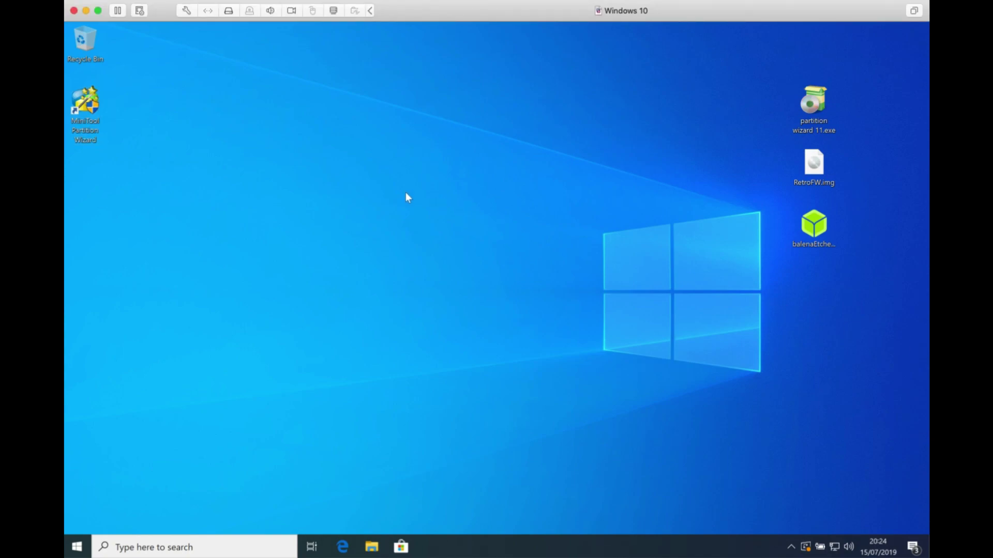
double_click(85, 101)
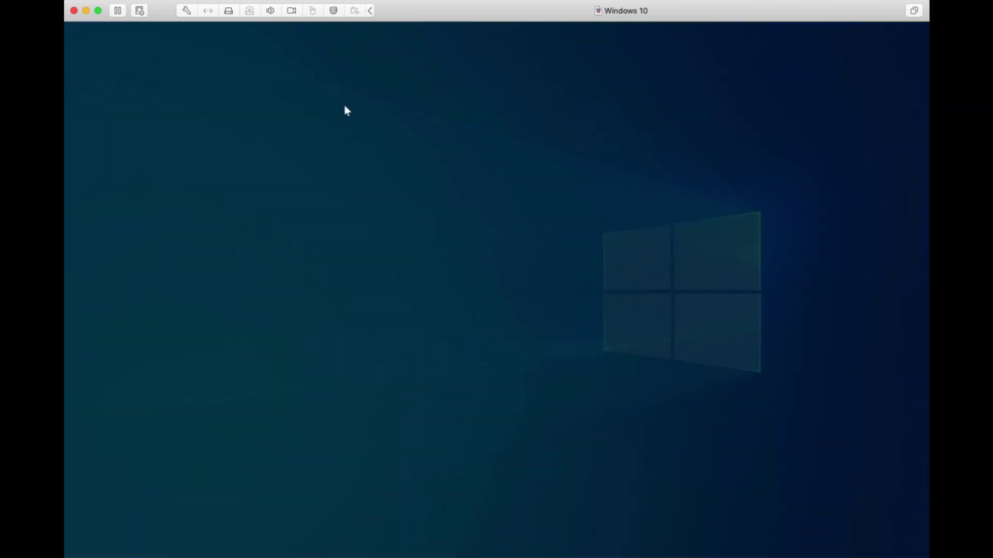
left_click(451, 366)
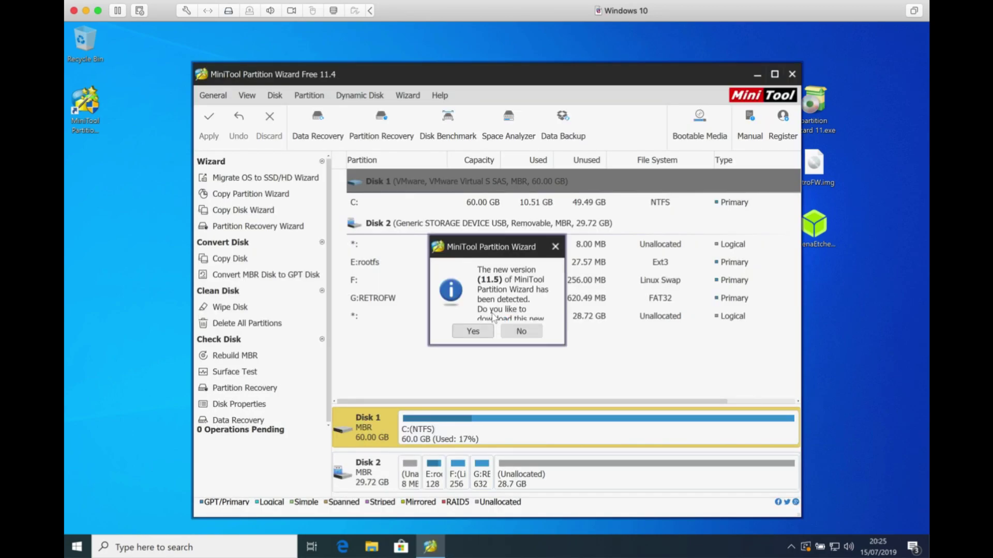
left_click(516, 332)
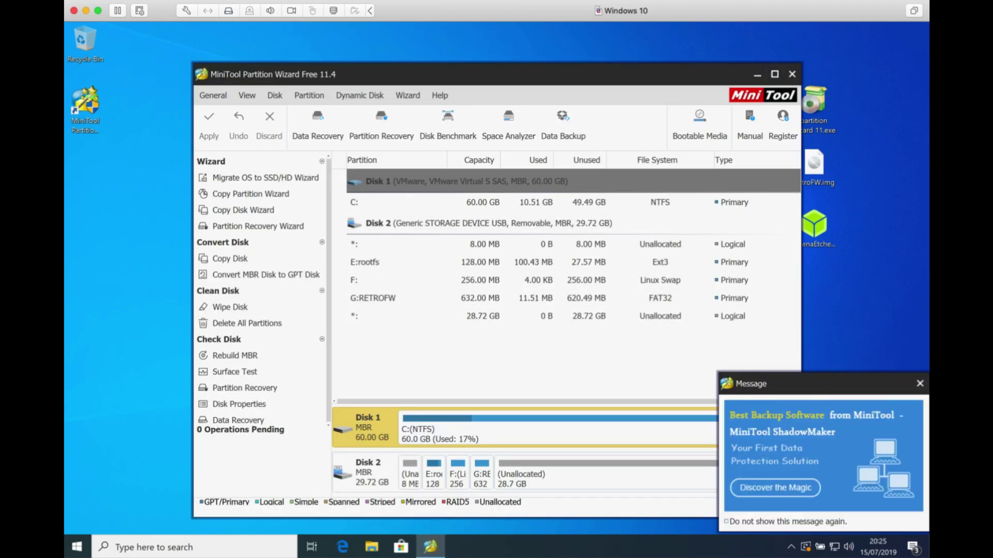
left_click(920, 383)
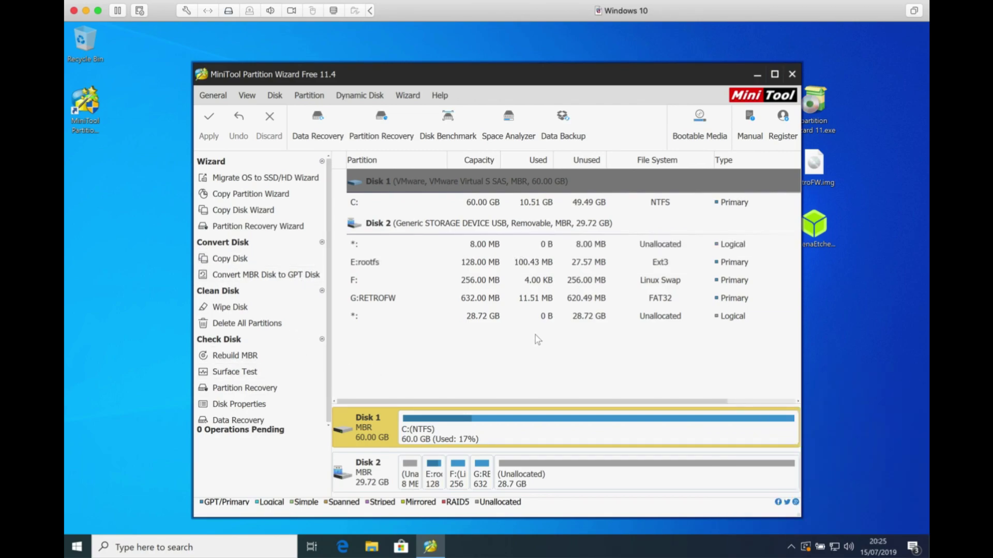
Select the 632 MB FAT32 G:RETROFW partition on Disk 2
left_click(441, 300)
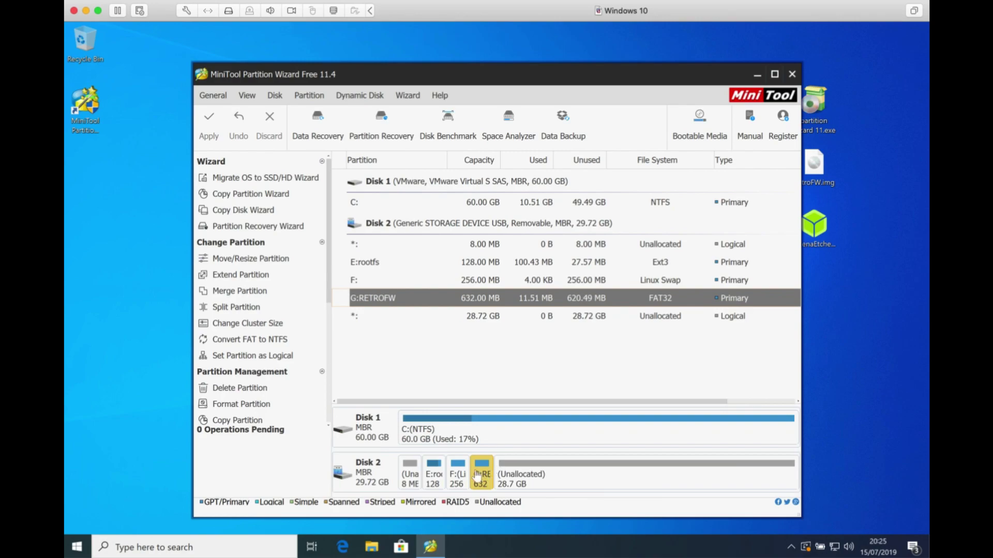
Extend G:RETROFW over all unallocated space to 29.34 GB with Move/Resize
right_click(483, 484)
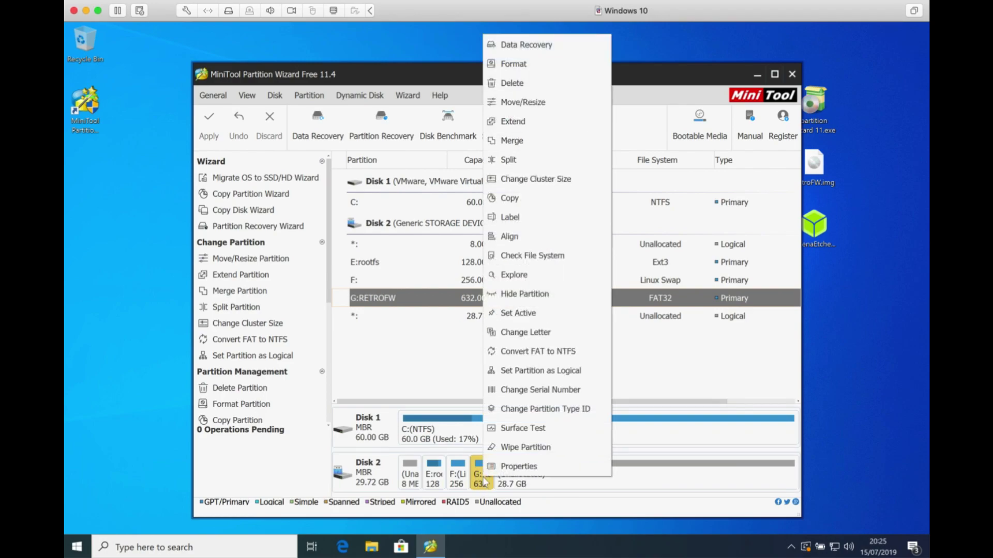
left_click(533, 99)
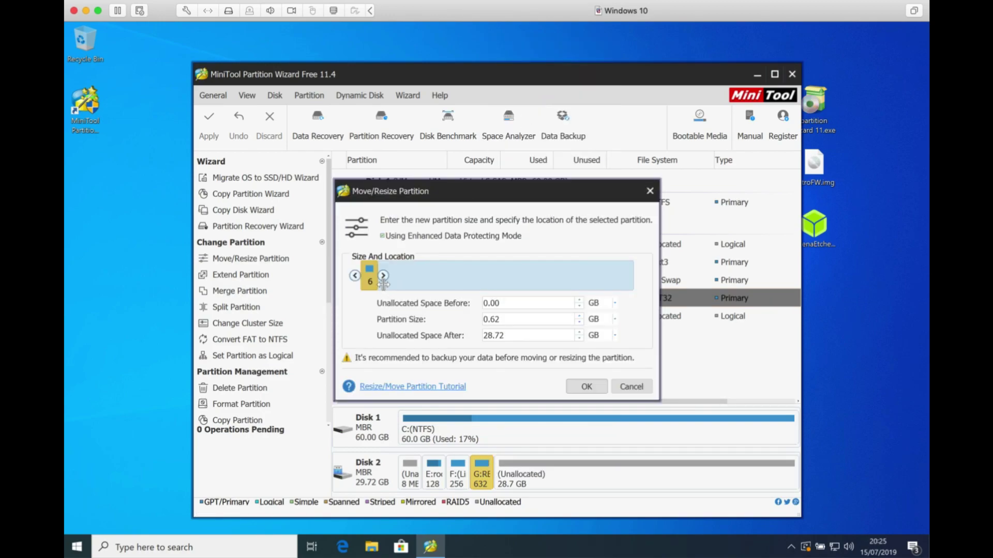
left_click_drag(385, 277, 667, 269)
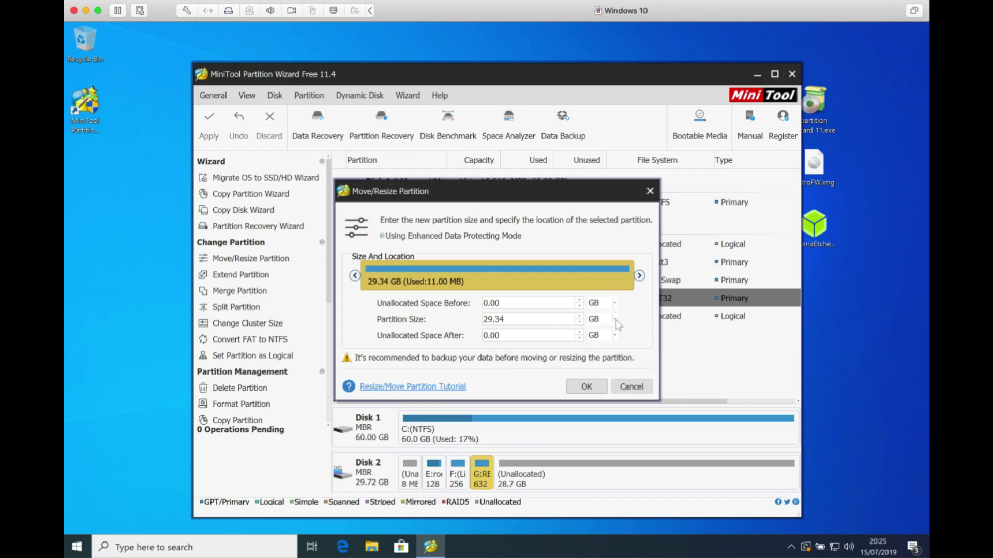
left_click(586, 388)
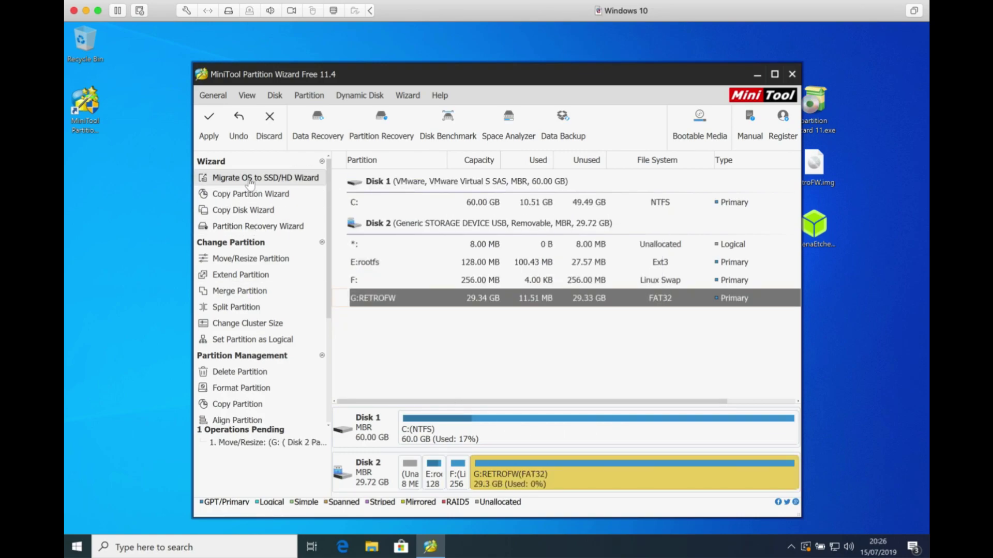
Apply the queued G:RETROFW resize and confirm the changes
left_click(215, 138)
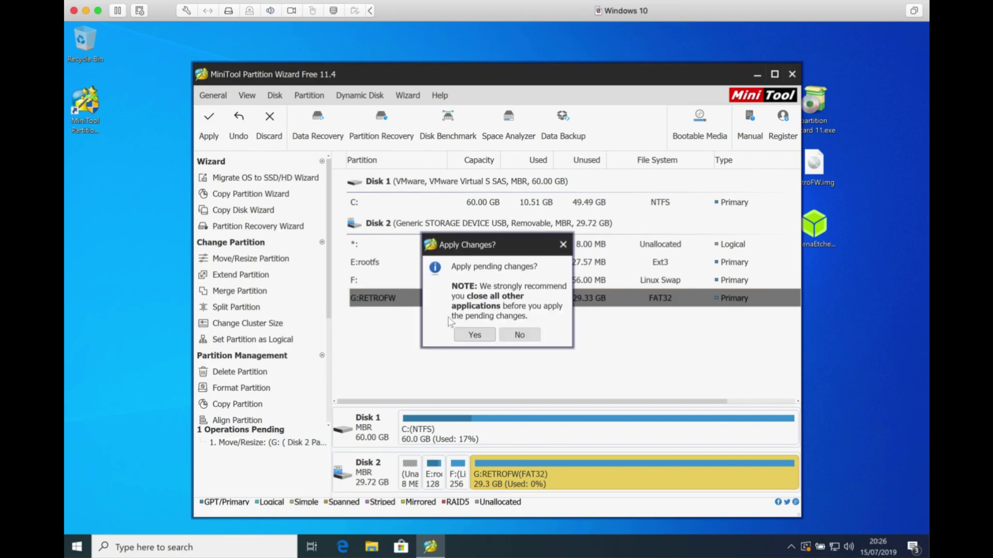
left_click(477, 333)
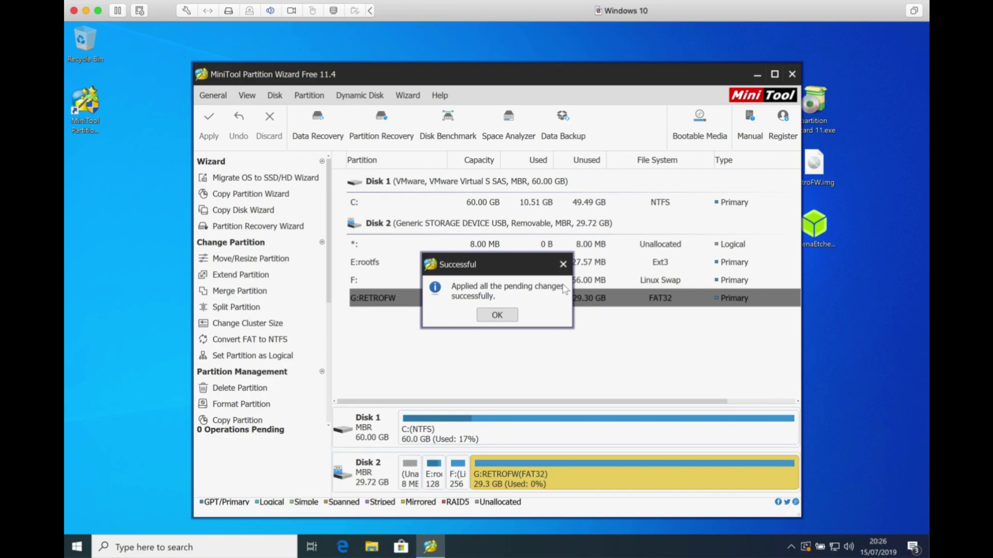
Close the partition manager and check RETROFW (G:) Properties show 29.3 GB FAT32 capacity
left_click(497, 315)
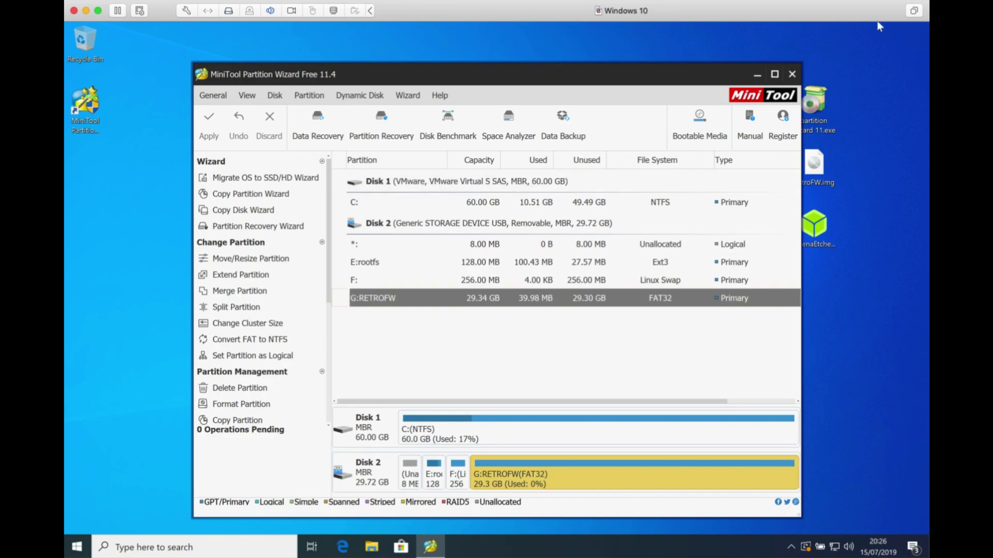
left_click(790, 75)
left_click(372, 547)
scroll(124, 276, "down", 3)
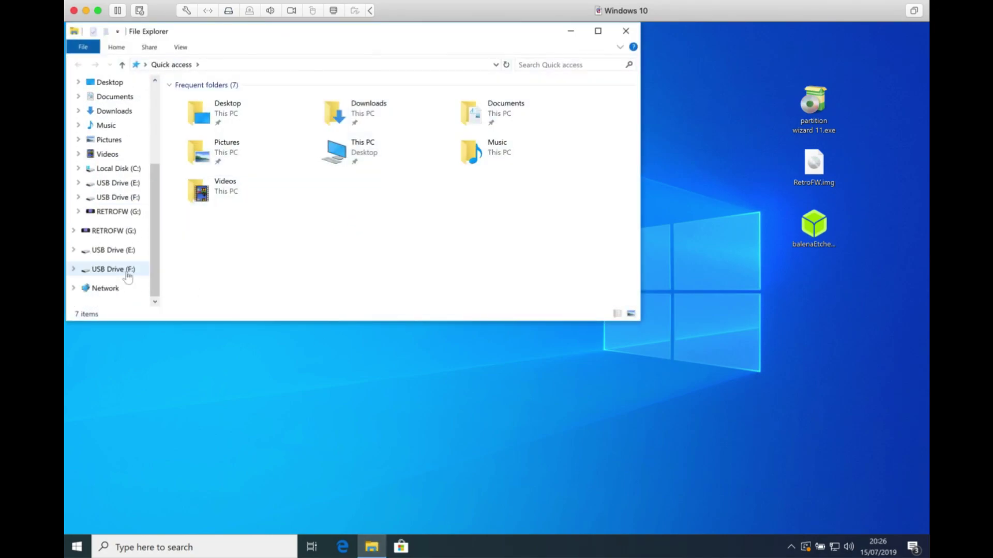
left_click(115, 230)
right_click(118, 231)
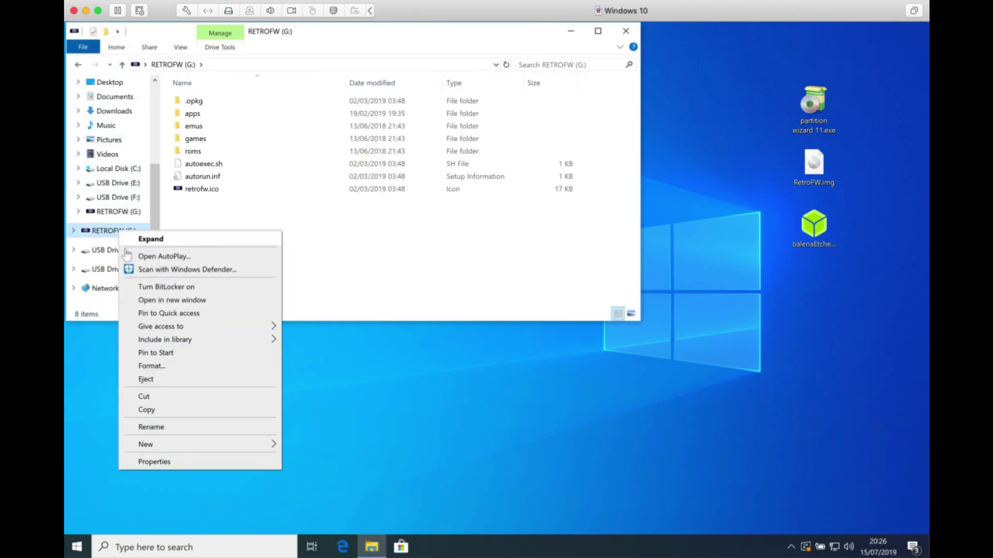
left_click(189, 464)
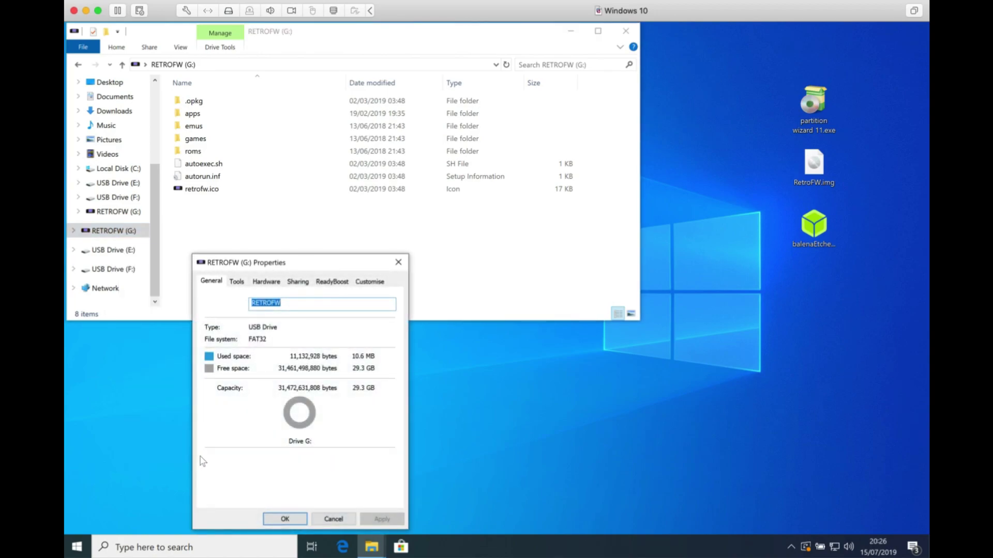